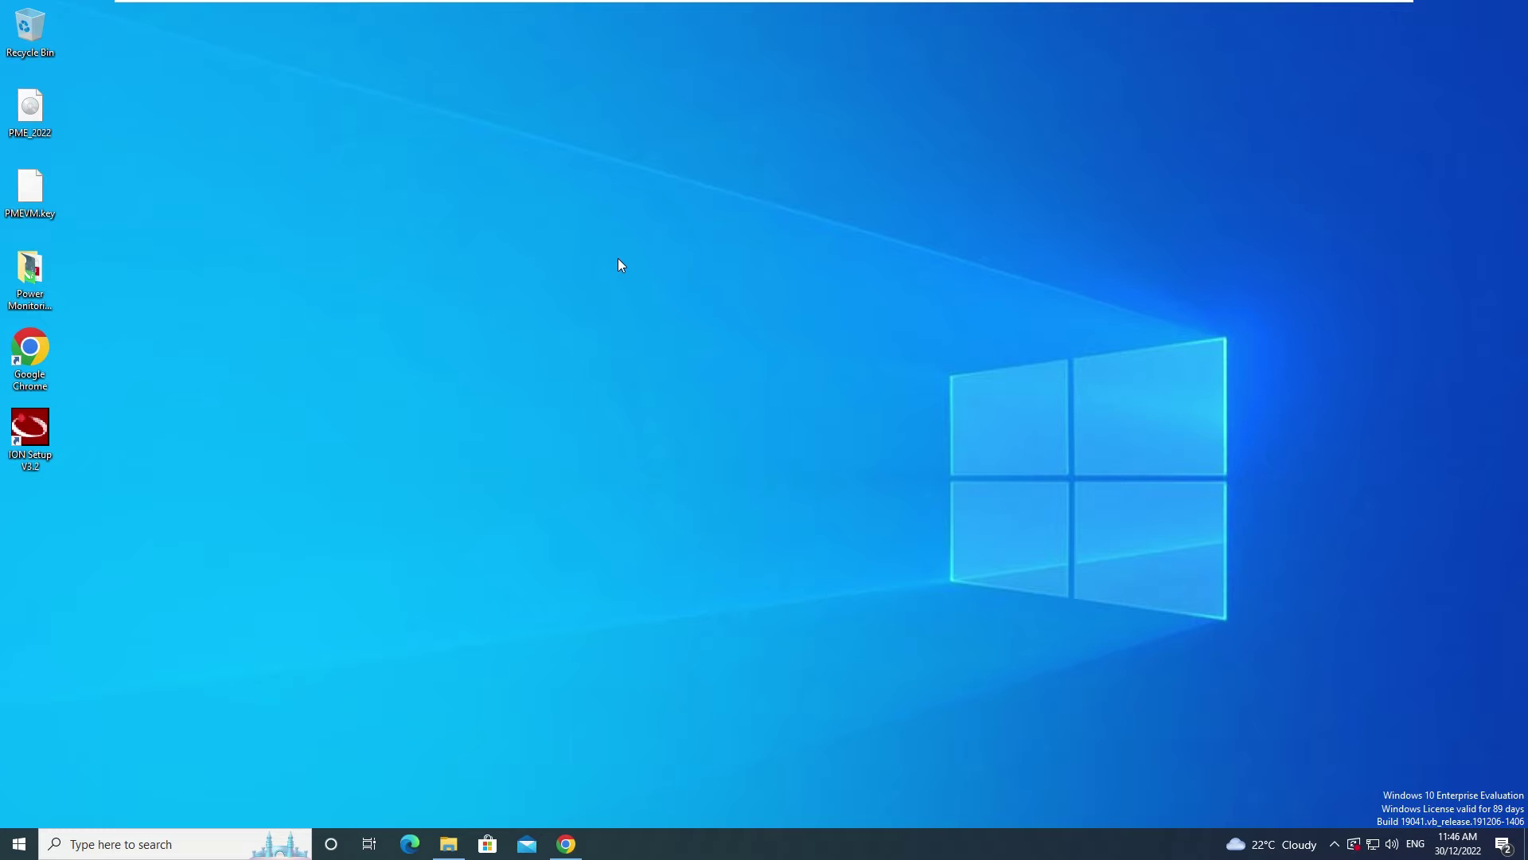
Launch the Power Monitoring Expert web application from the desktop program folder.
double_click(30, 274)
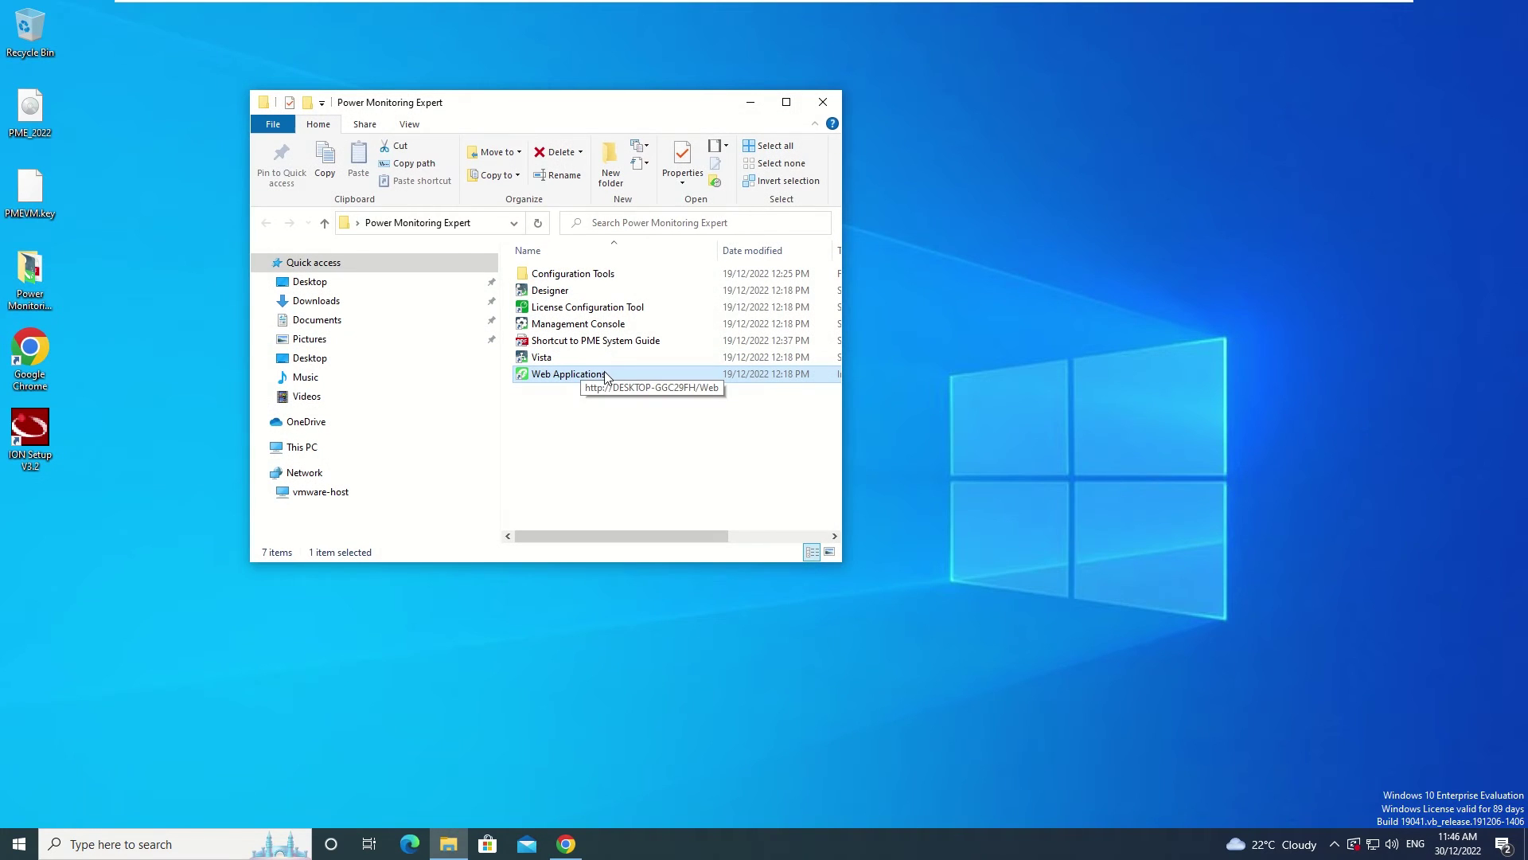
double_click(568, 374)
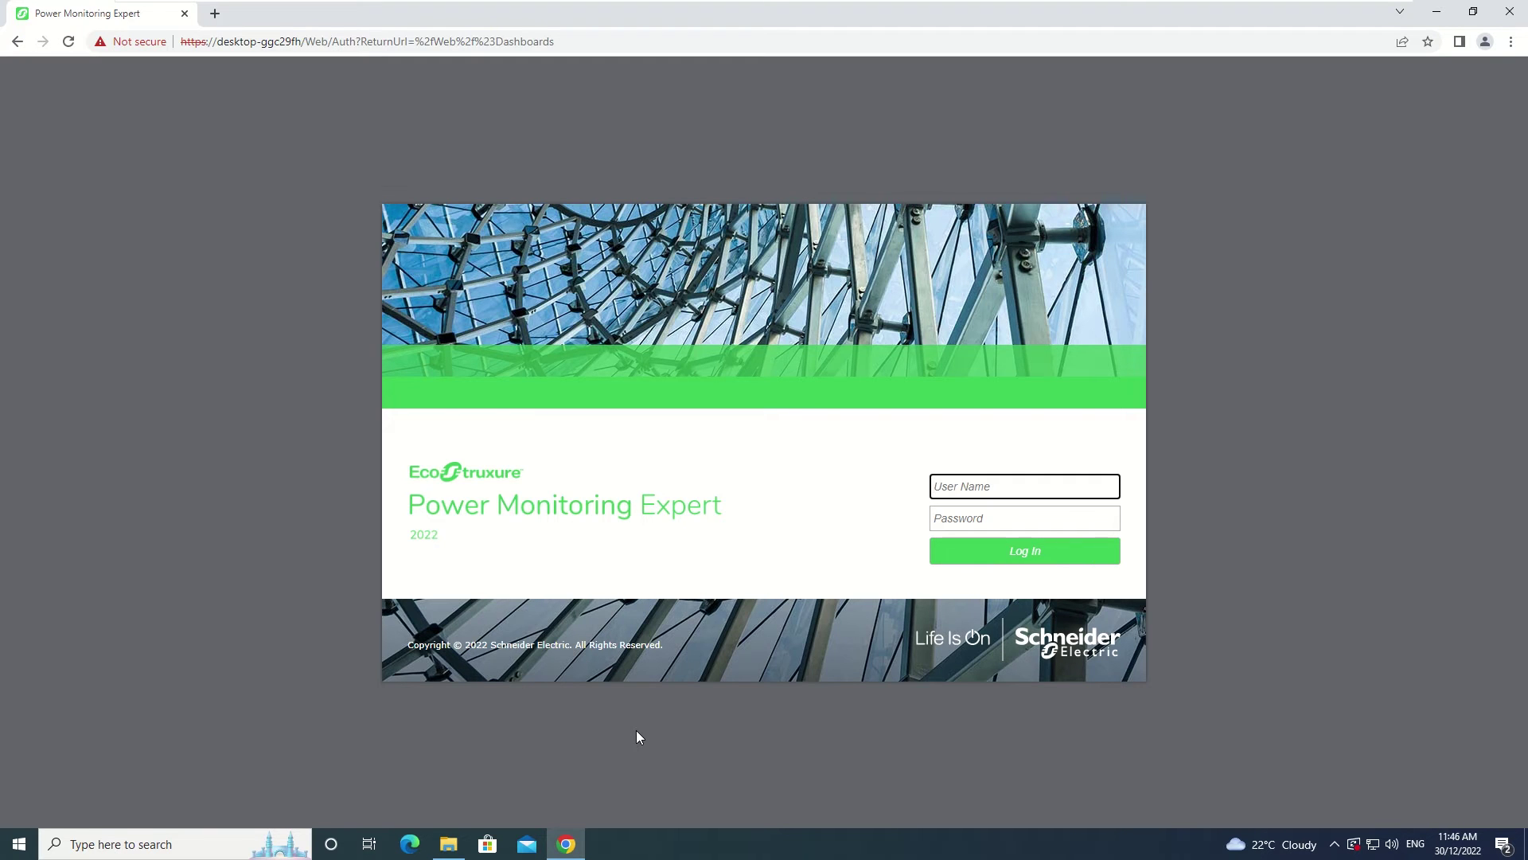
Log in as the supervisor user and go to the Reports page.
text(supervisor)
key(Tab)
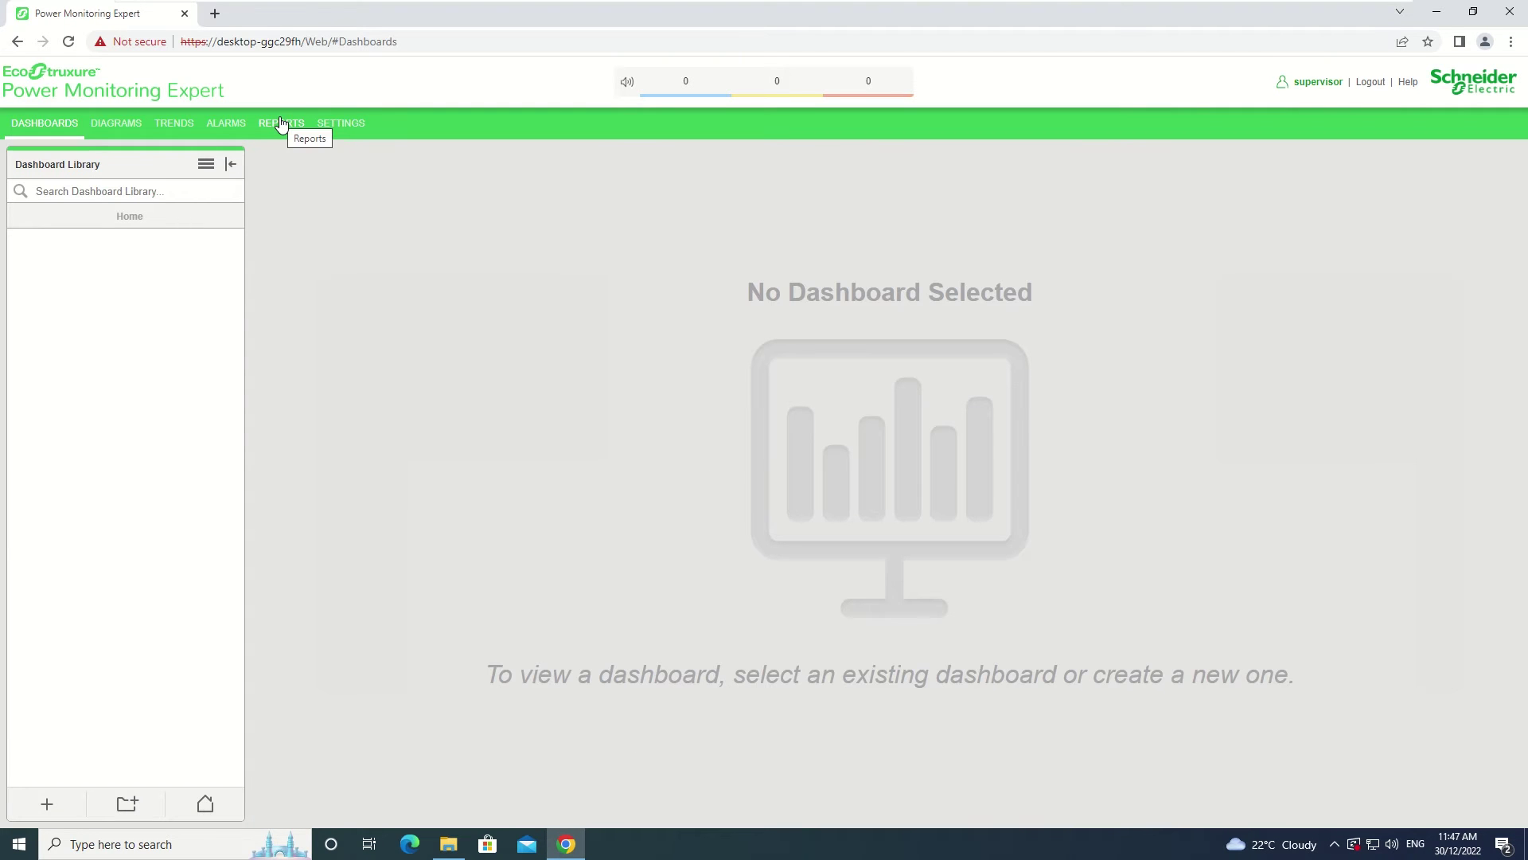
click(280, 124)
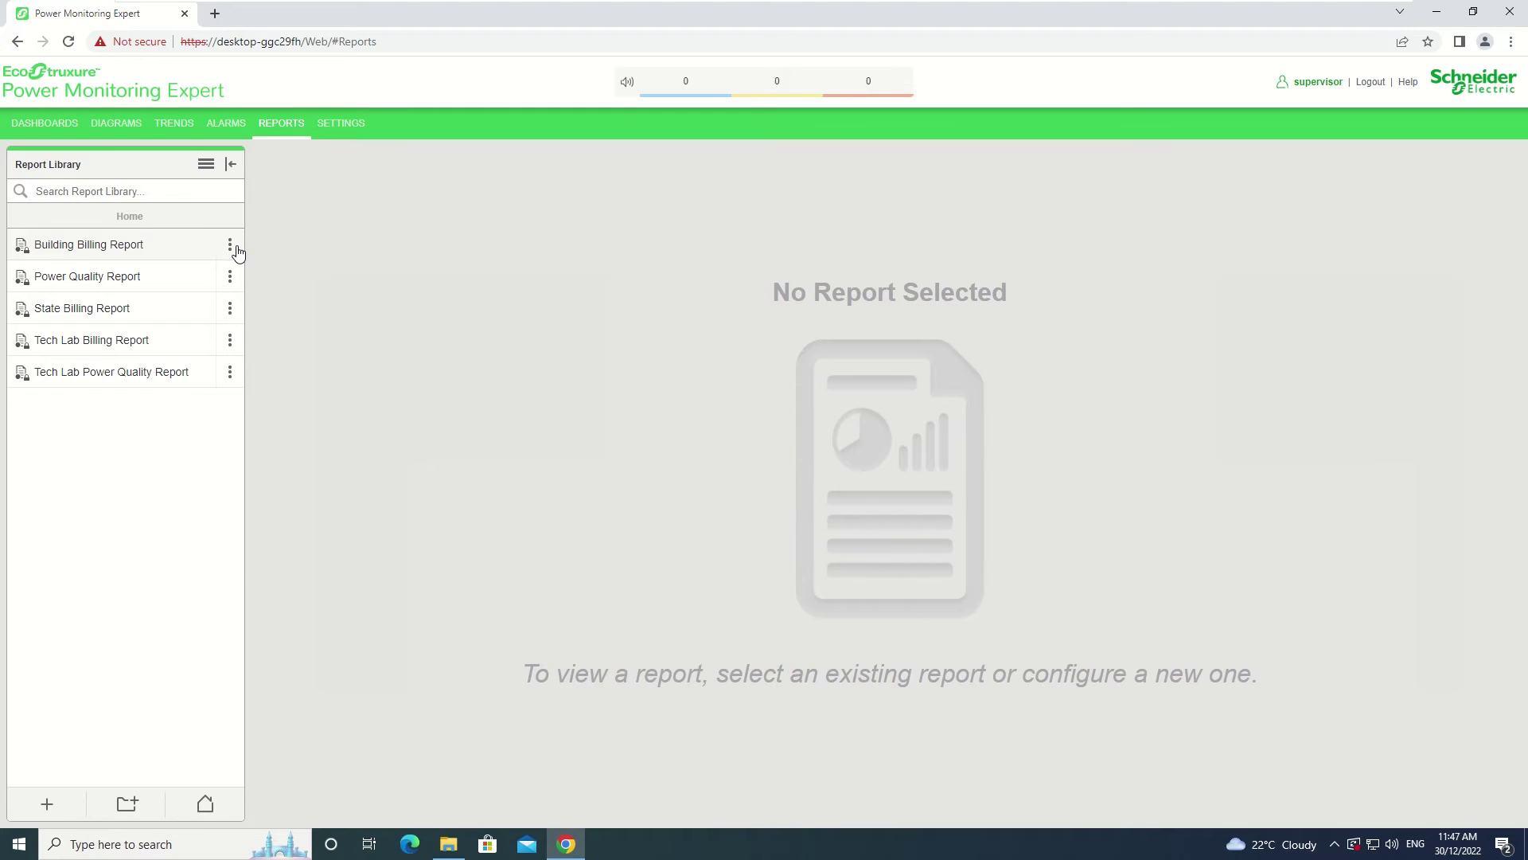
Subscribe to Building Billing Report and name the subscription 'Weekly Building Billing Report'.
click(235, 247)
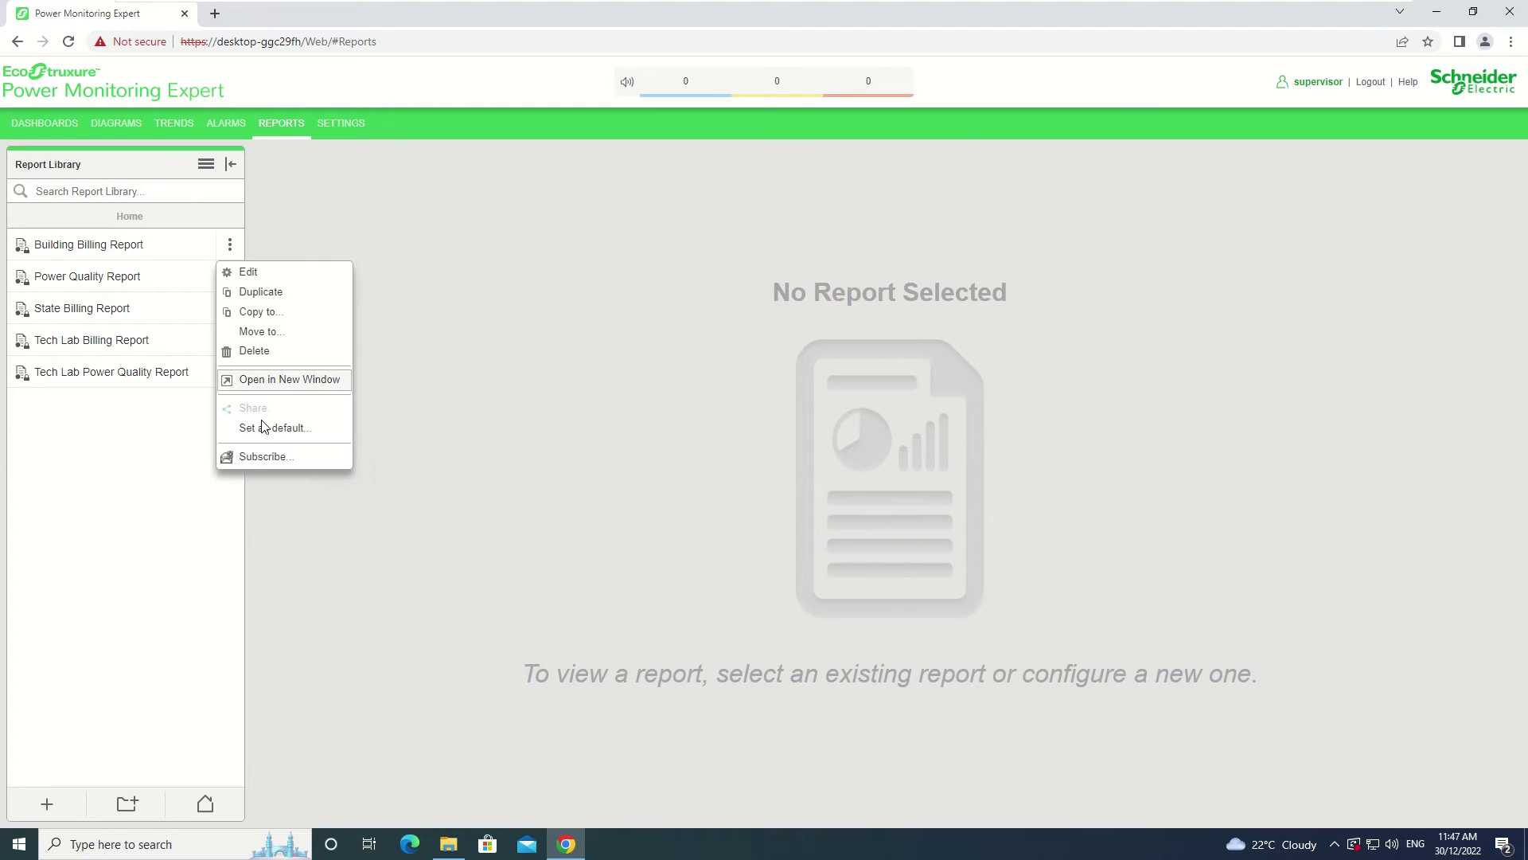
click(253, 460)
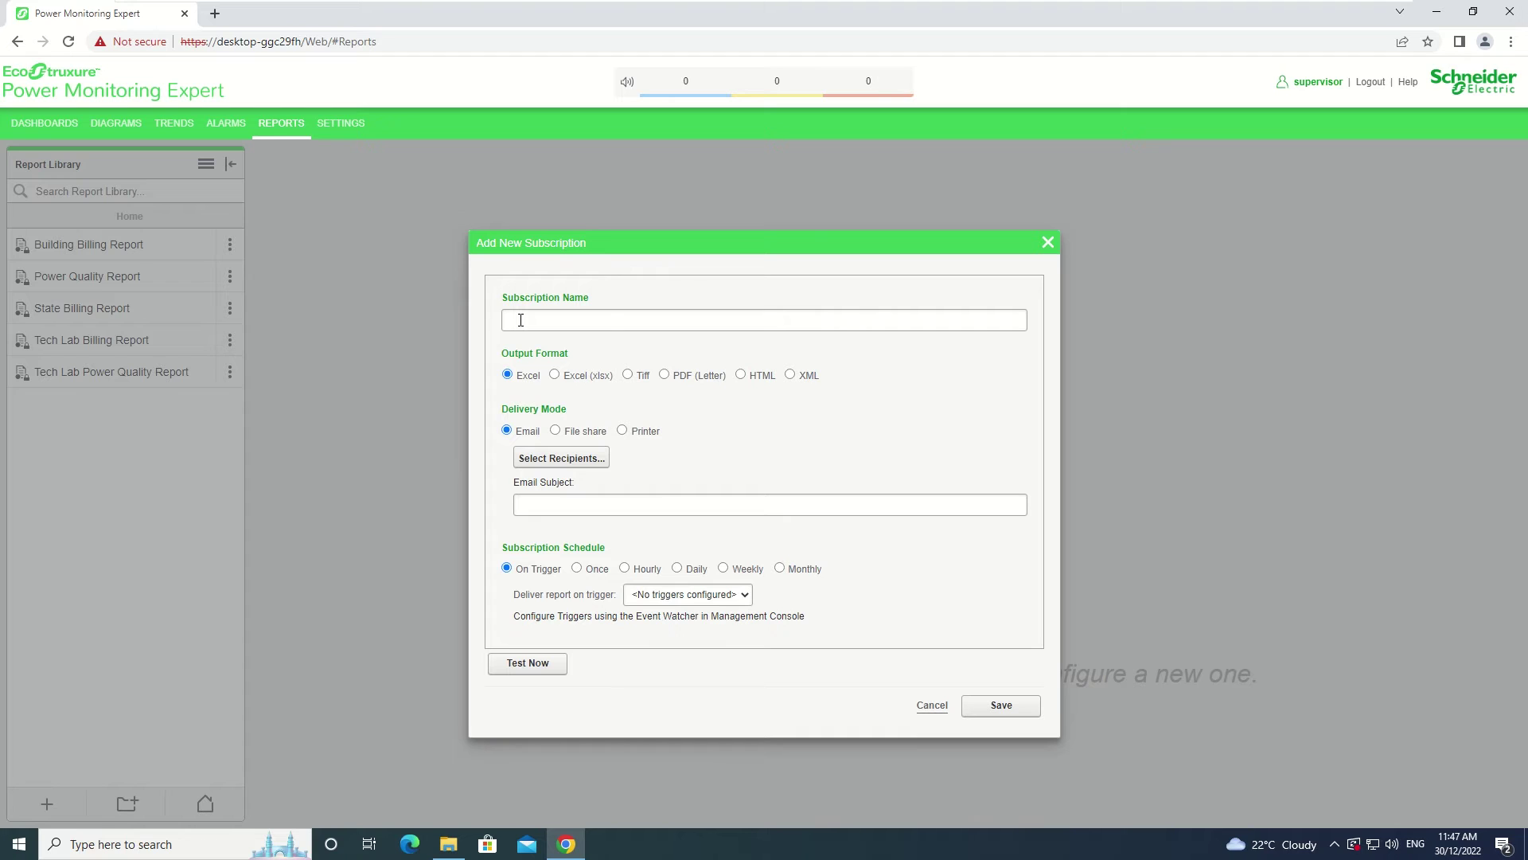
click(521, 320)
text(Weekly Building Billg Report)
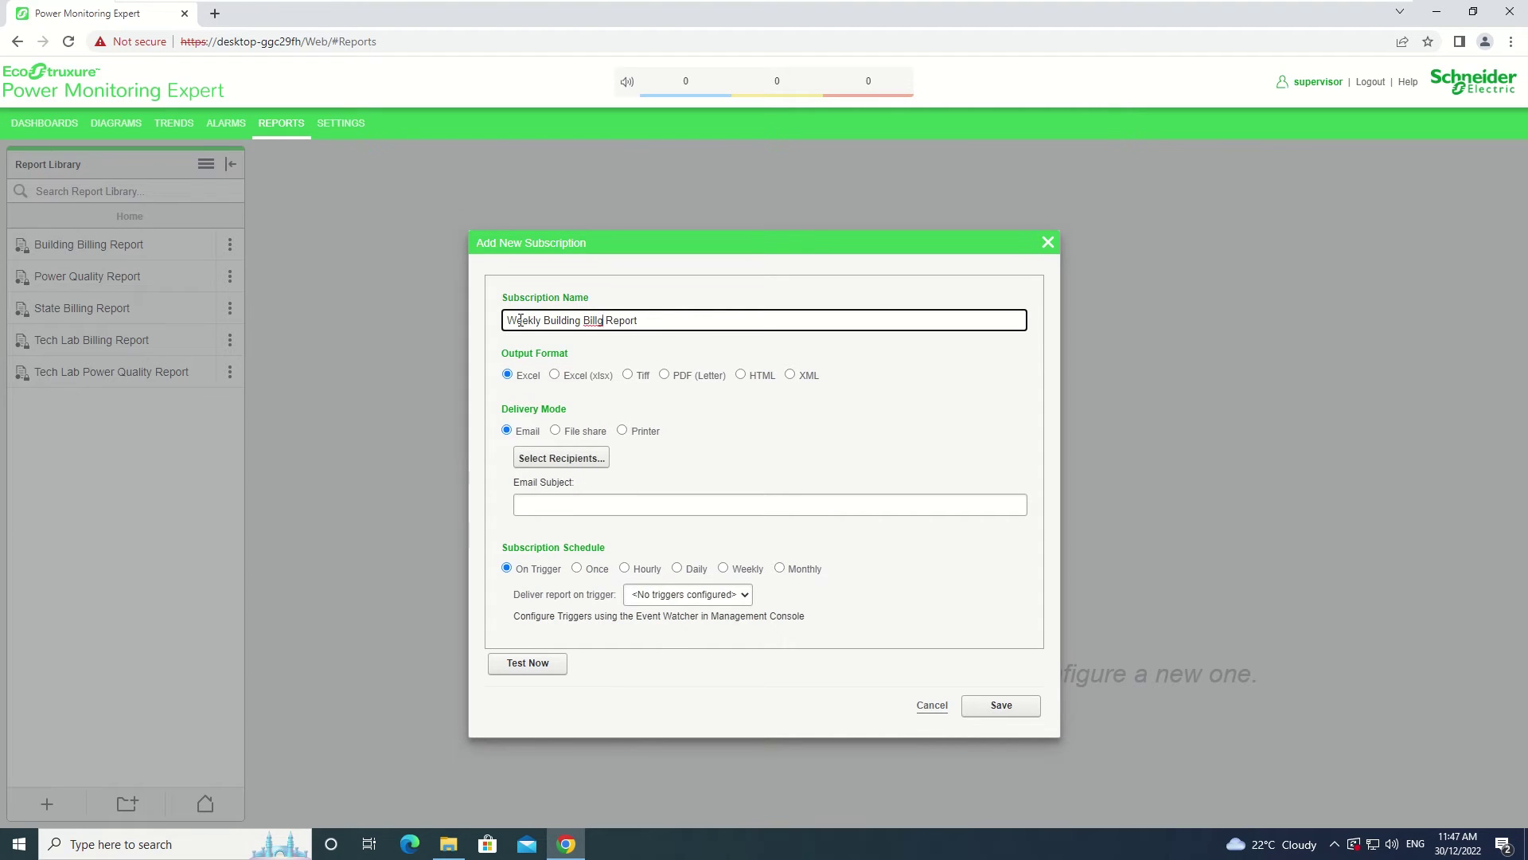
key(BackSpace)
text(ing Report)
click(786, 404)
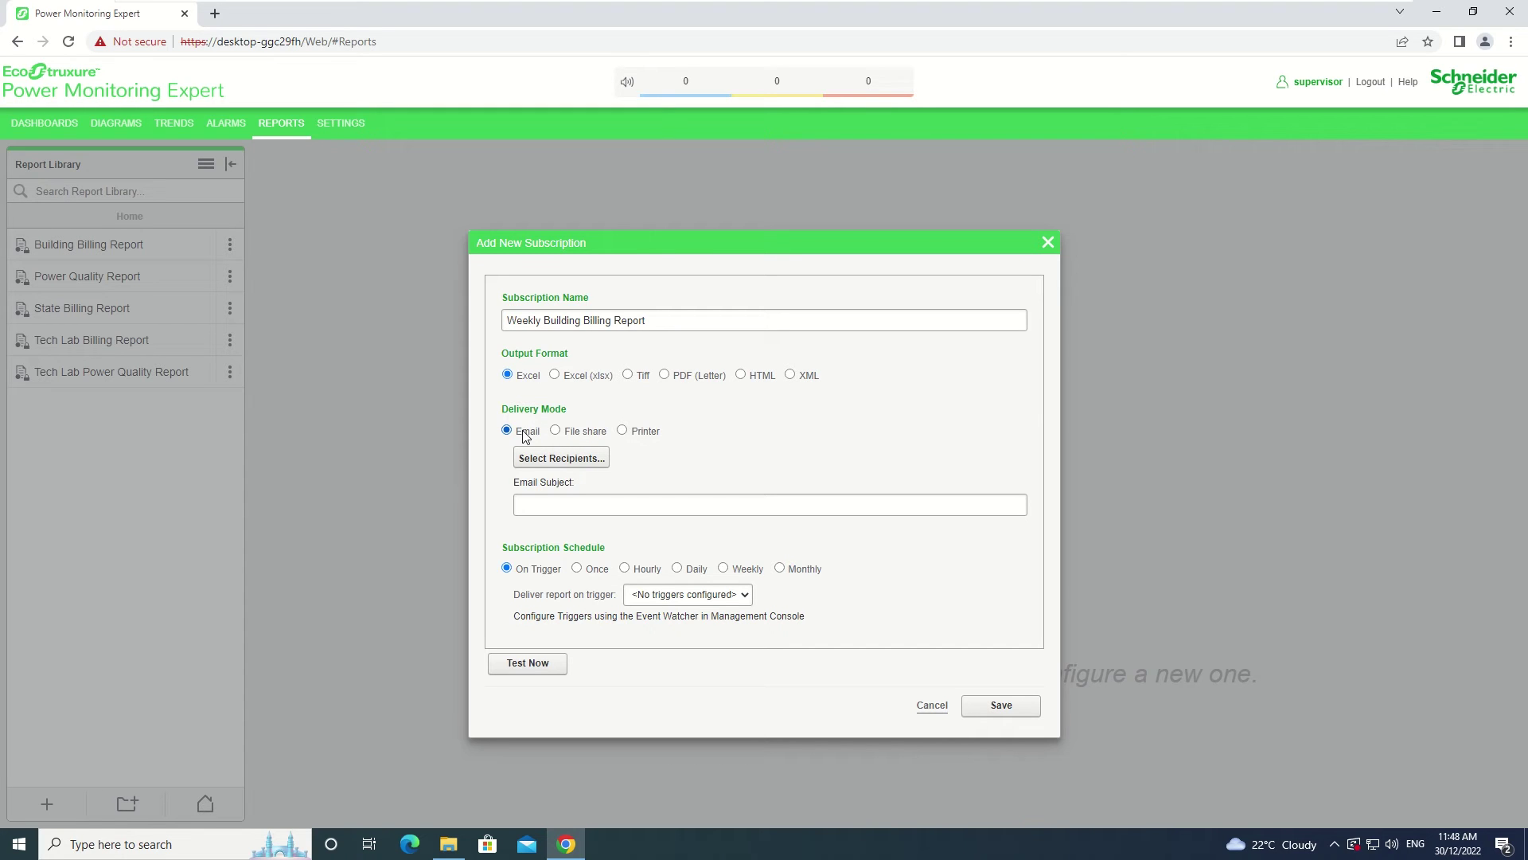
Choose the Everybody group as the subscription's e-mail recipients.
click(558, 466)
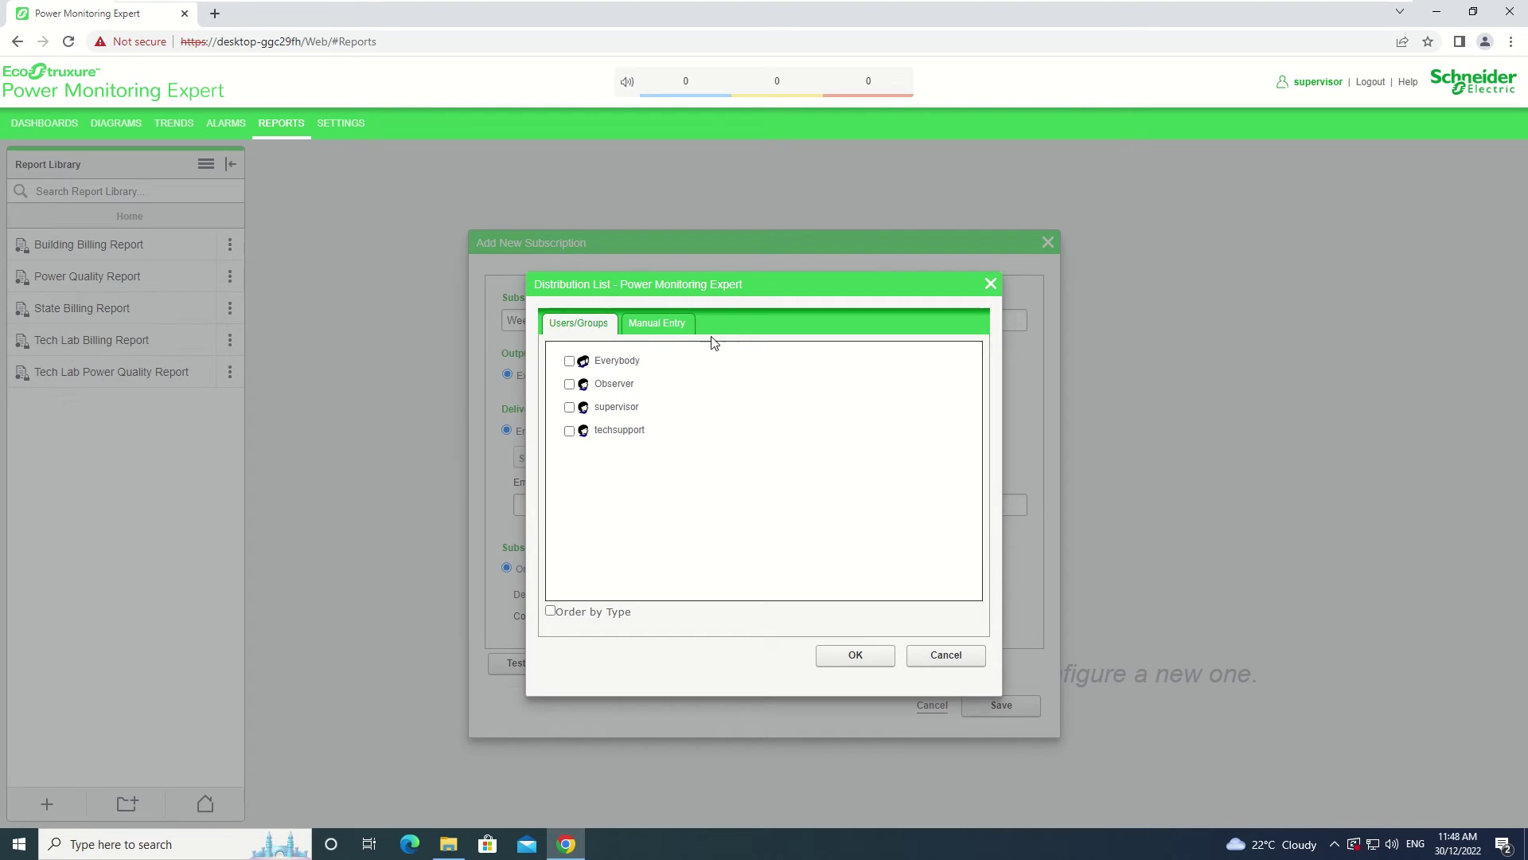
click(672, 336)
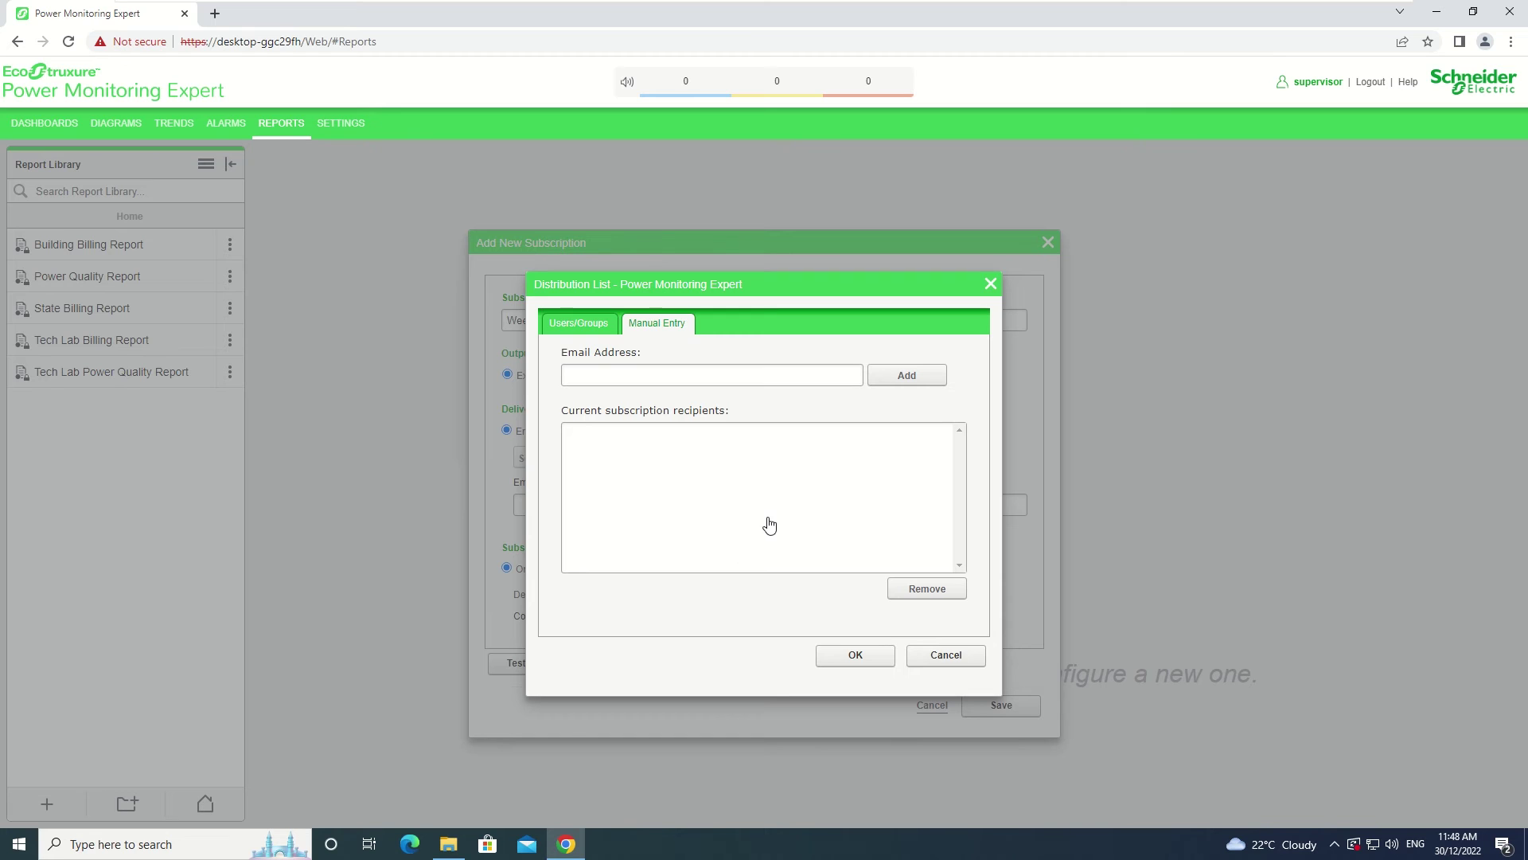
click(589, 329)
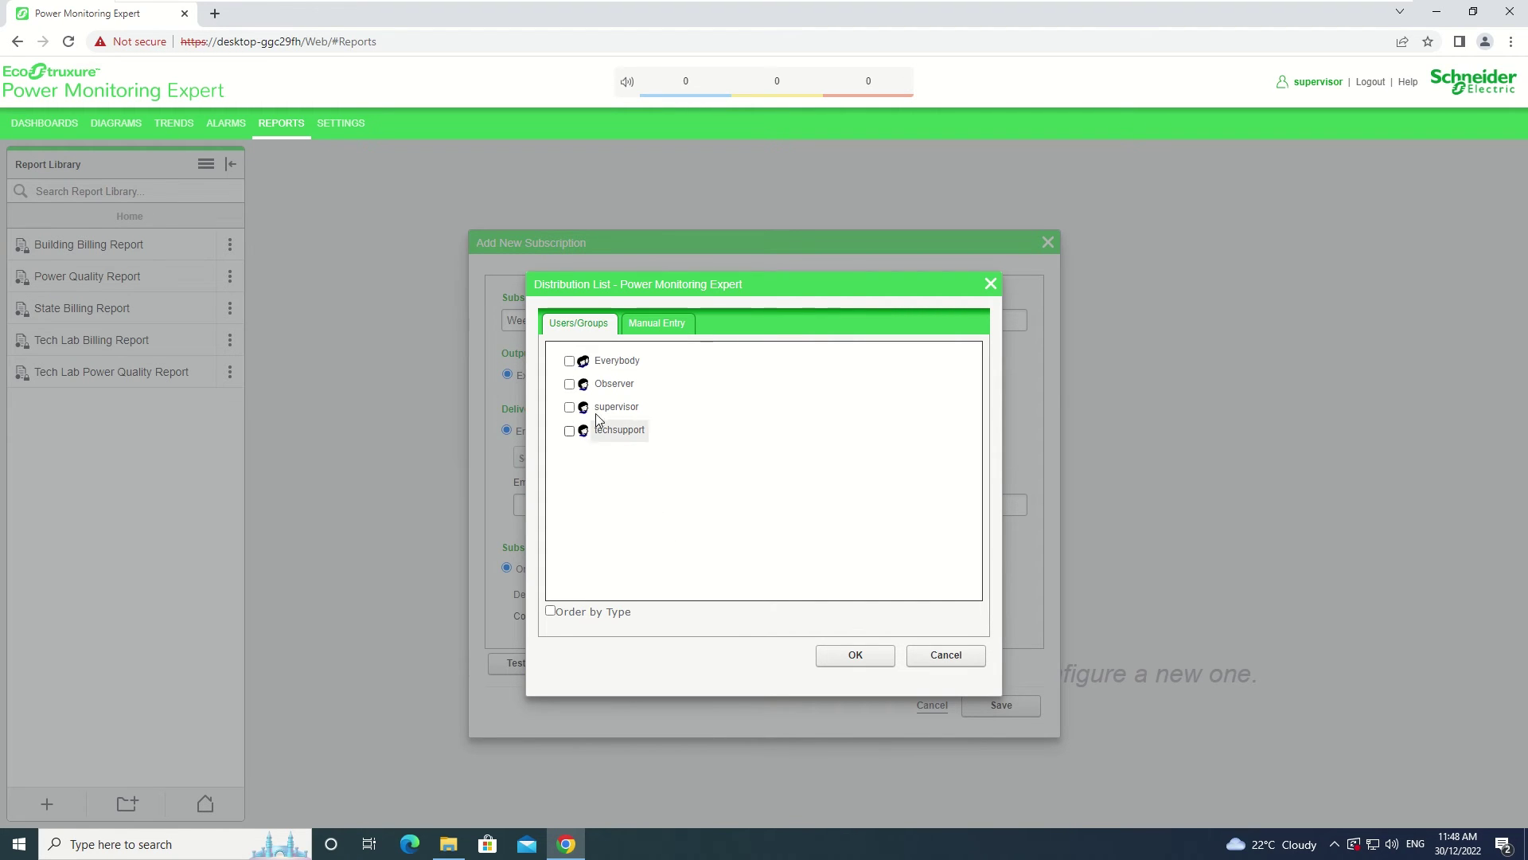
click(570, 362)
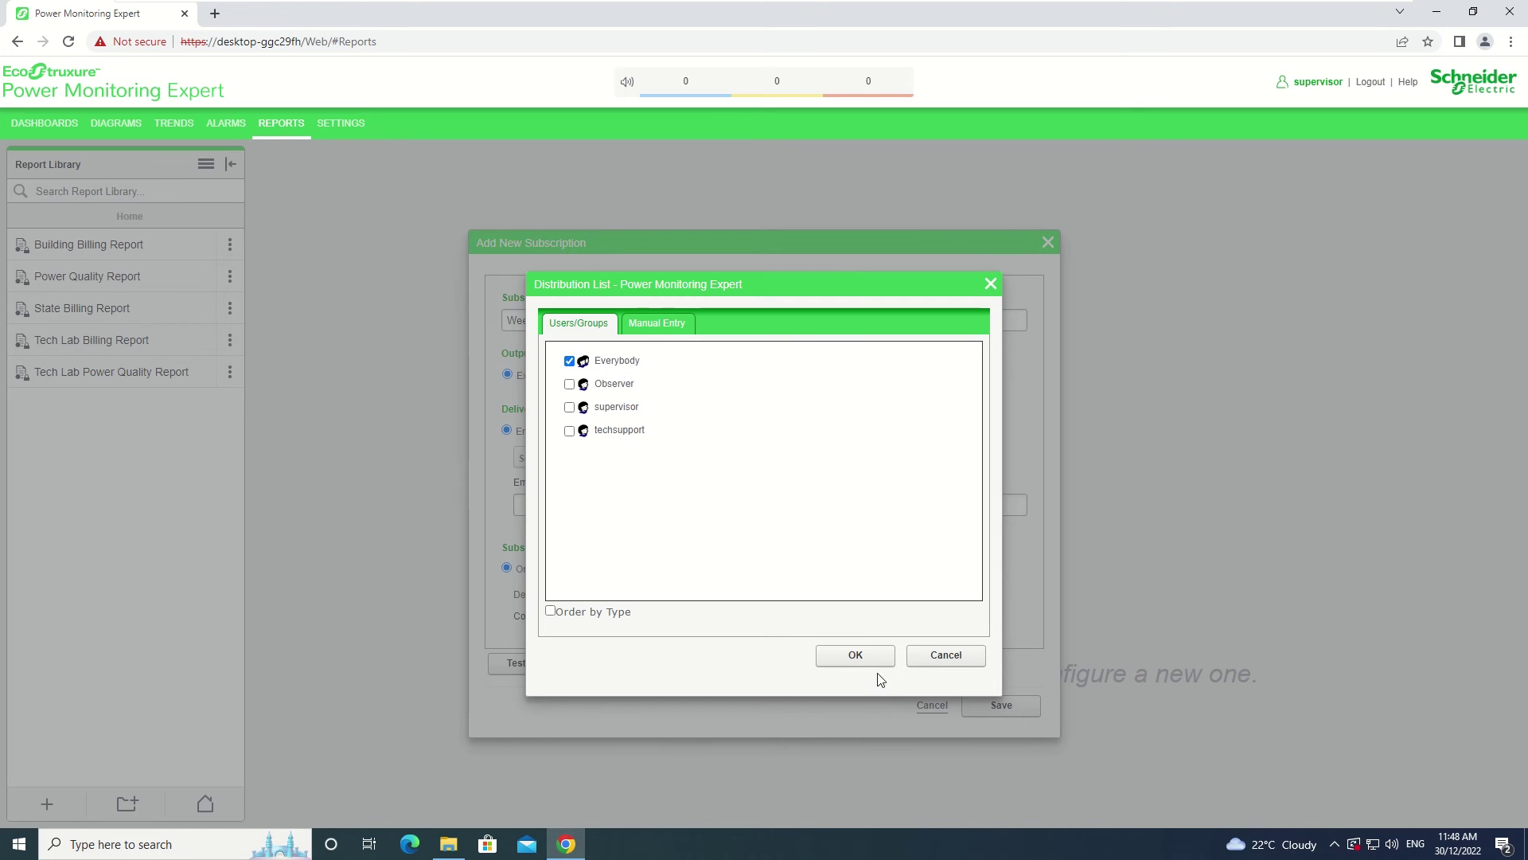
click(856, 656)
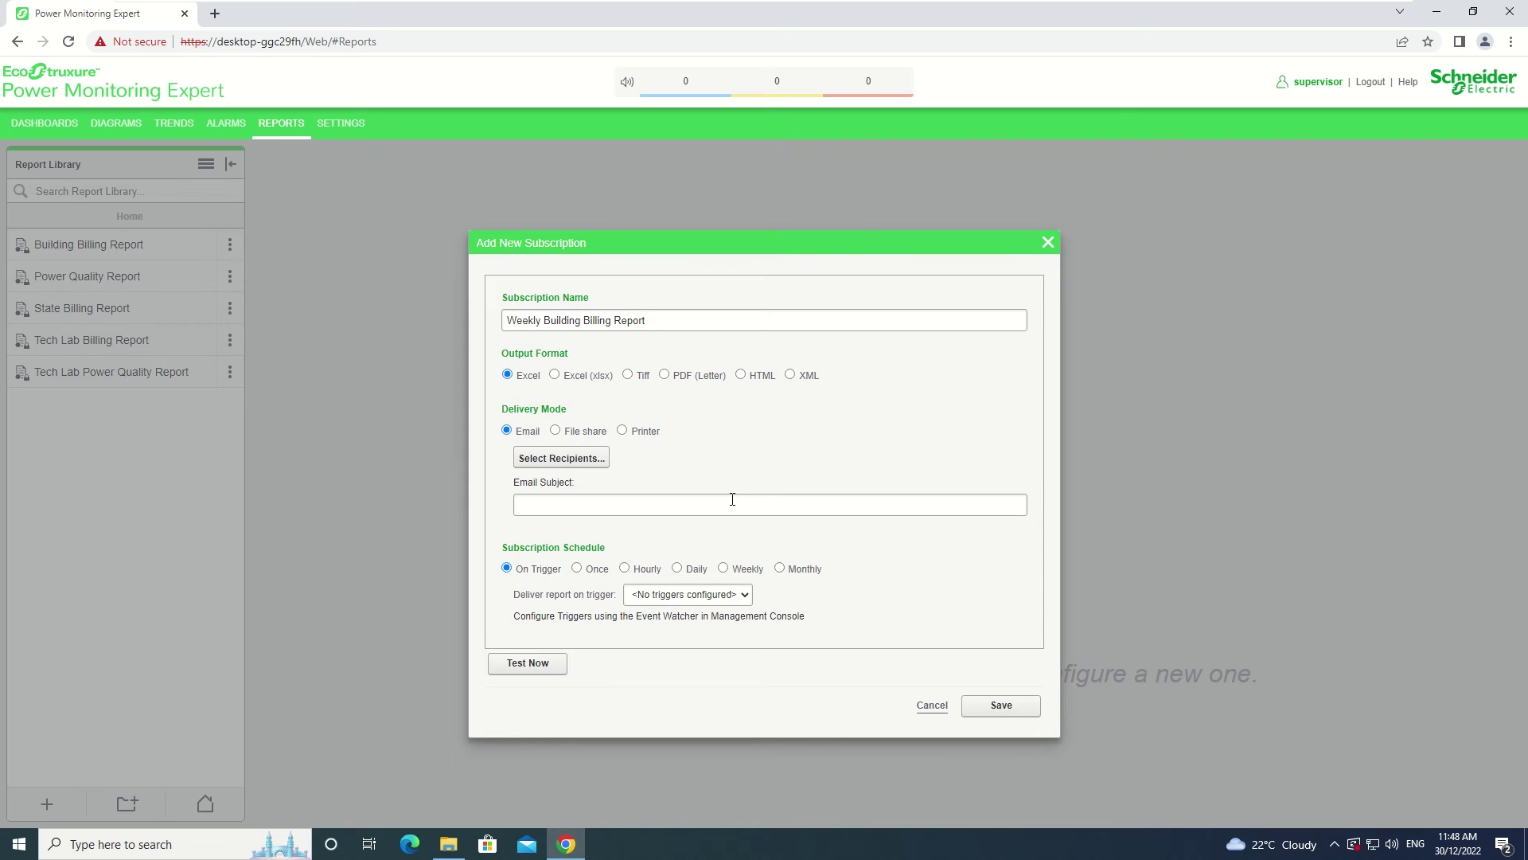
Enter 'Weekly Building Billing Report' as the email subject.
click(725, 507)
text(Weekly B)
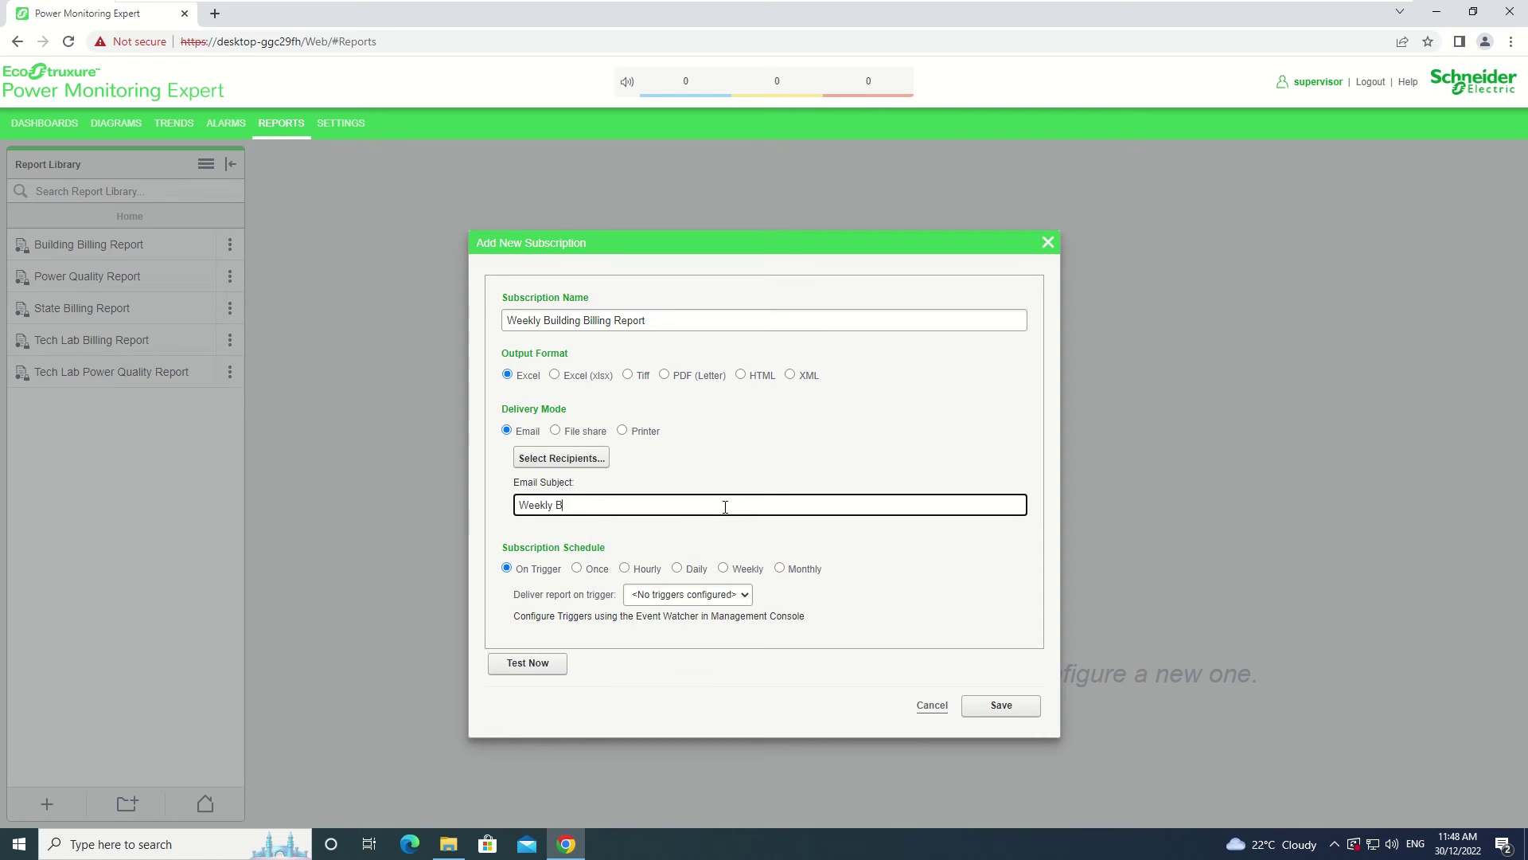
text(uilding Billing Report)
click(758, 542)
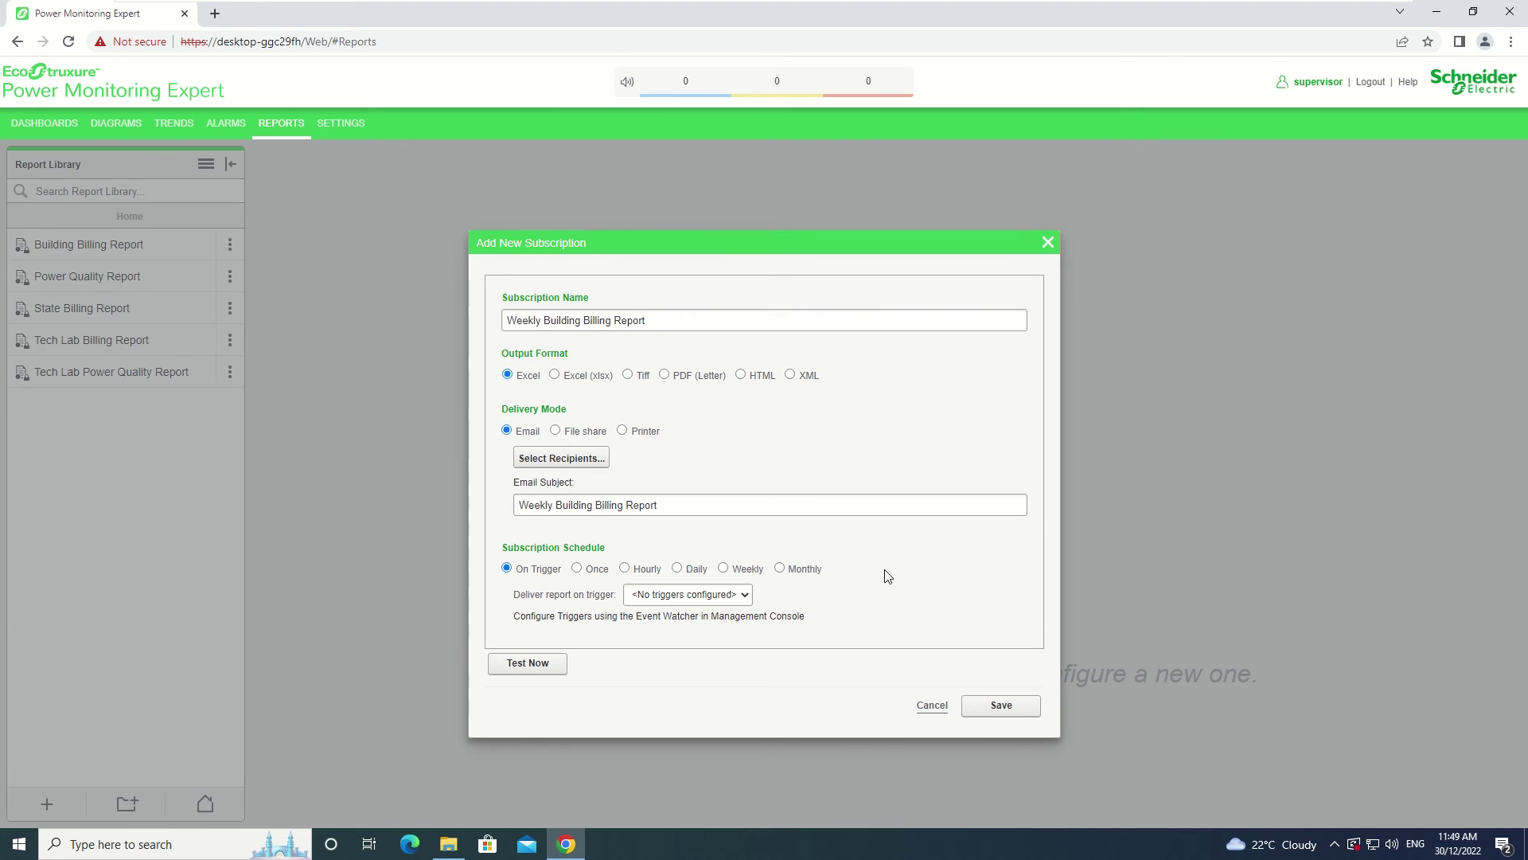
Set the delivery schedule to Weekly on Monday at 9:00 am.
click(724, 568)
scroll(904, 561, down, 1)
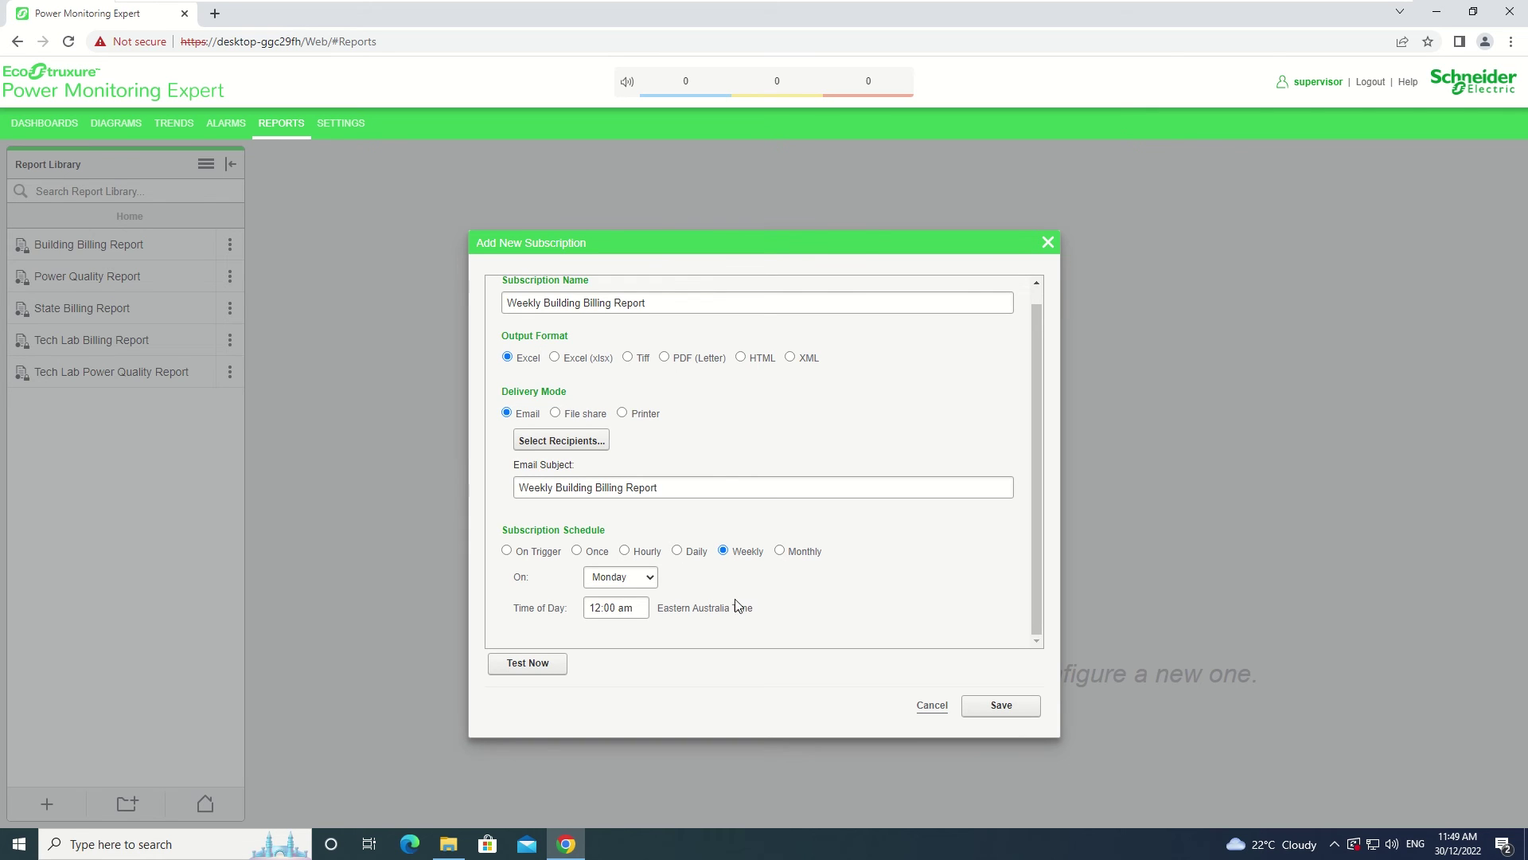
click(601, 607)
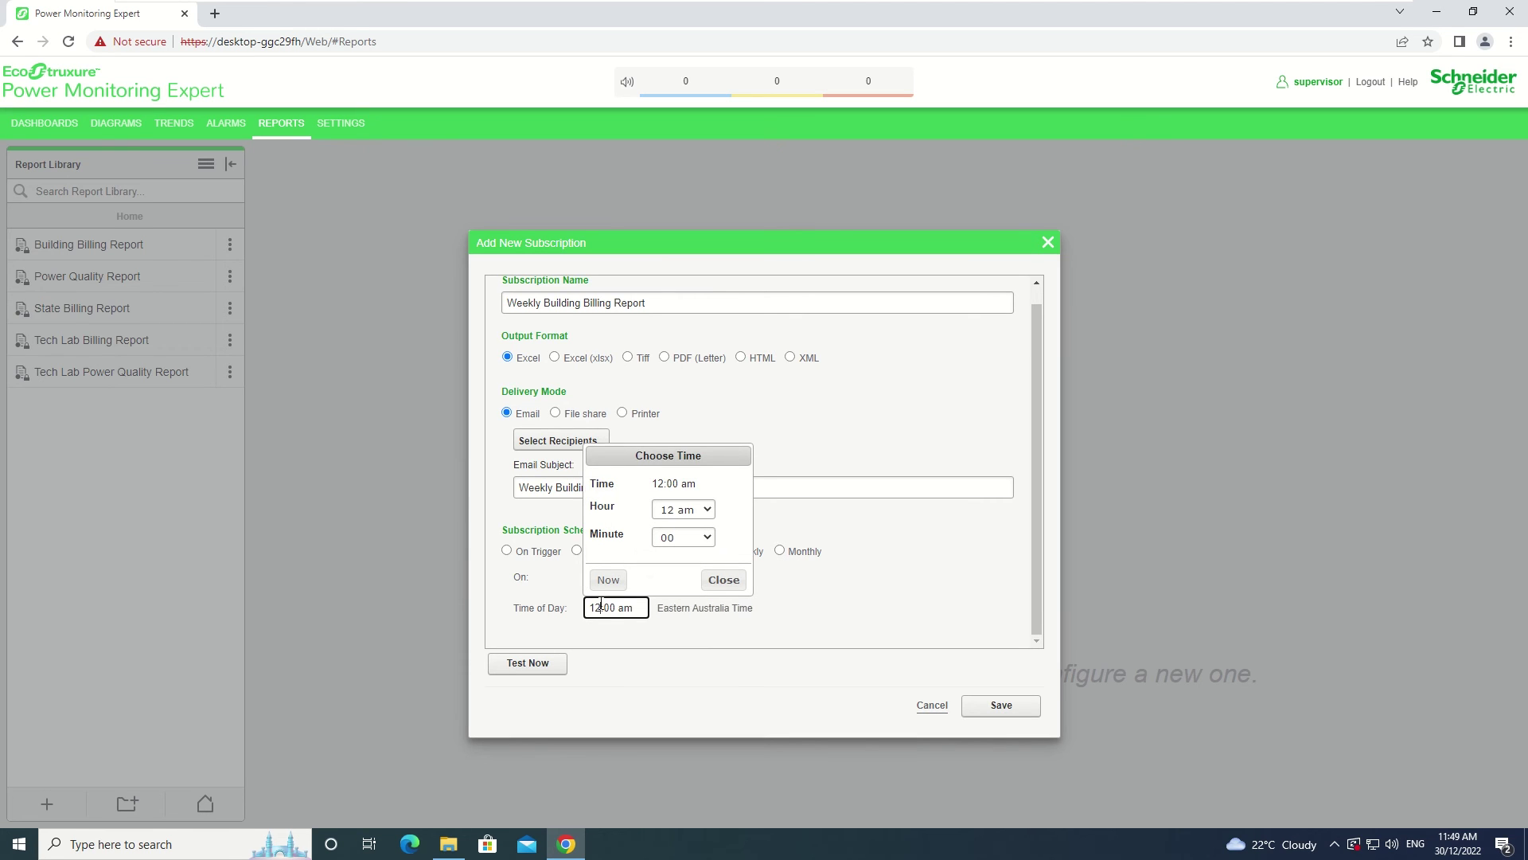
key(BackSpace)
key(BackSpace)
text(9)
click(724, 579)
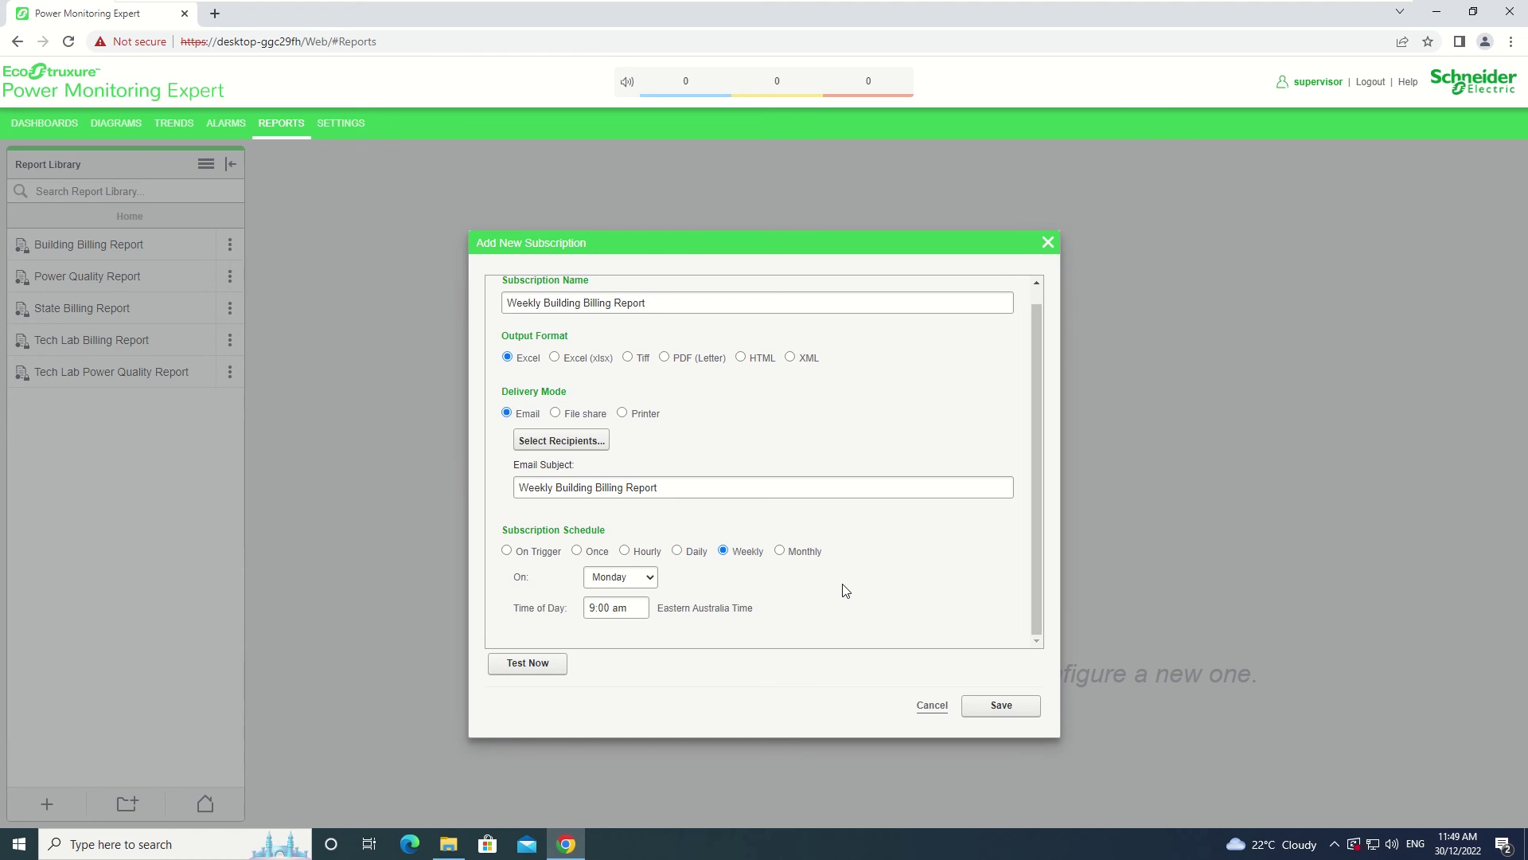
triple_click(805, 606)
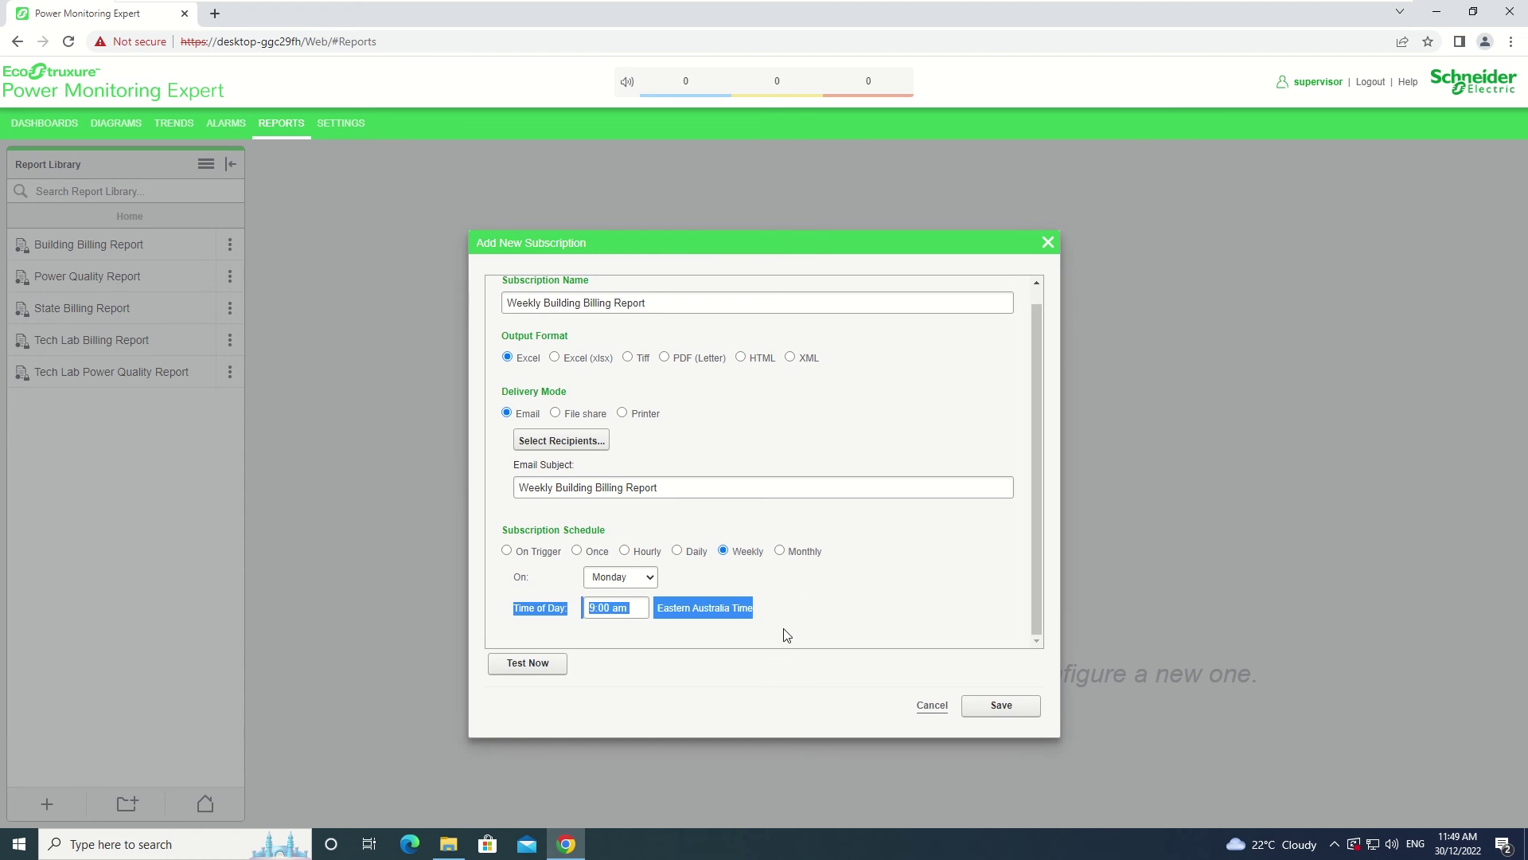
click(860, 603)
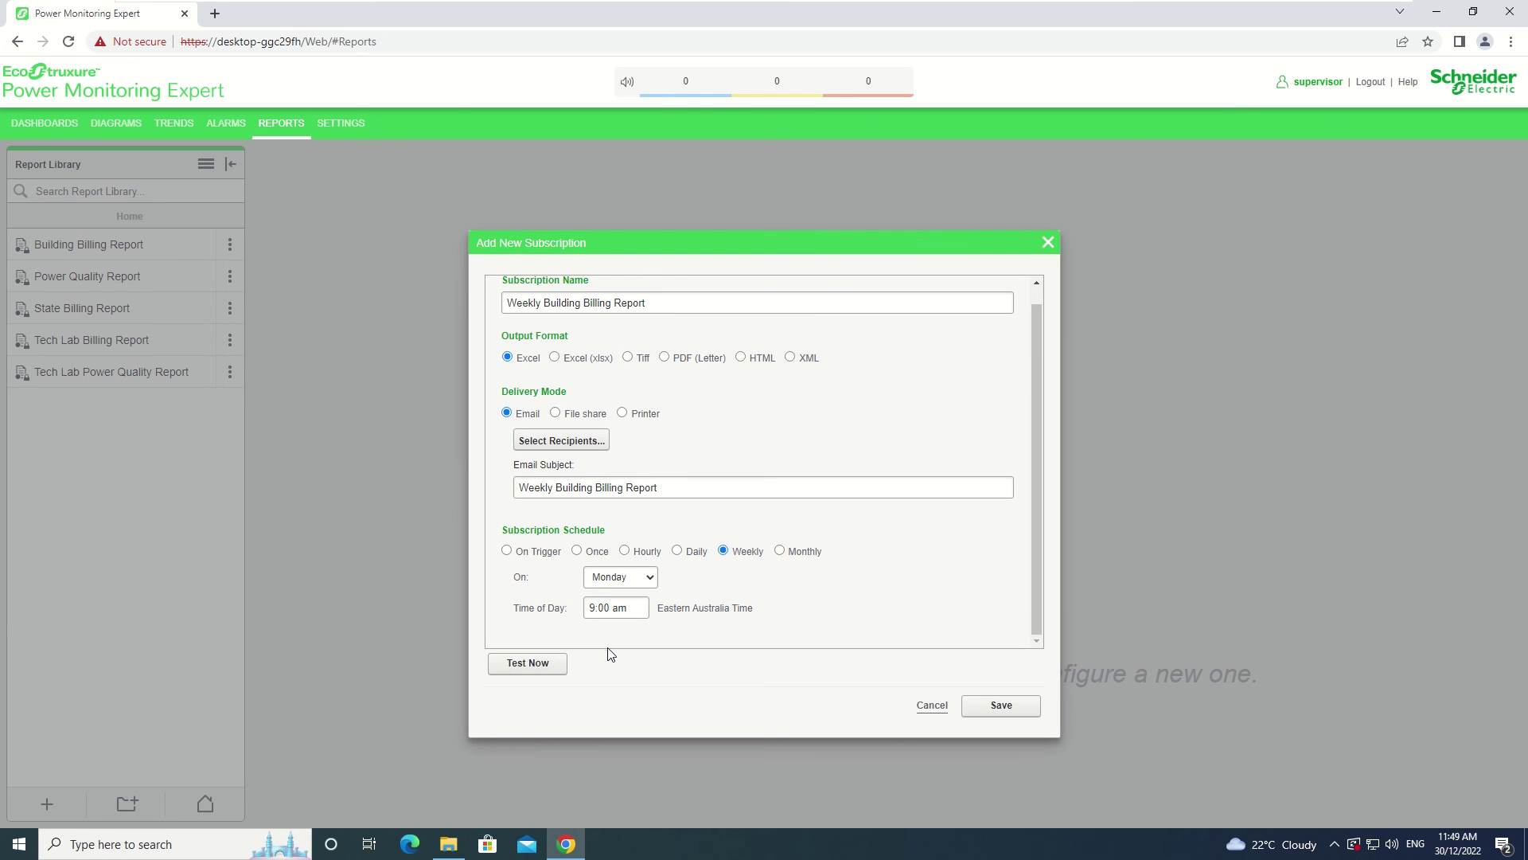
Save the subscription and open Manage Subscriptions from the Report Library menu.
click(1022, 712)
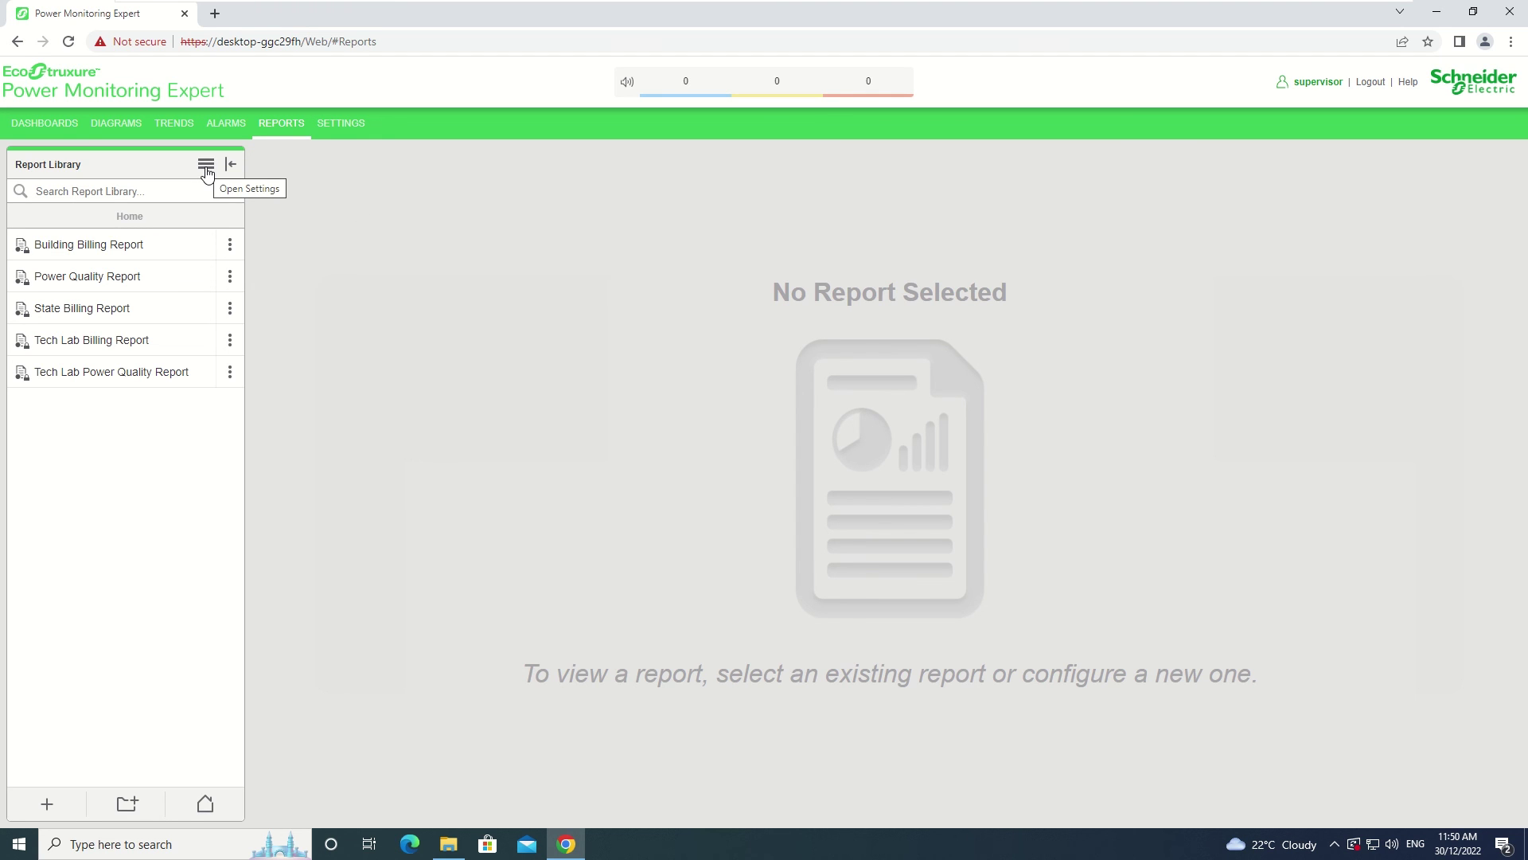
click(206, 167)
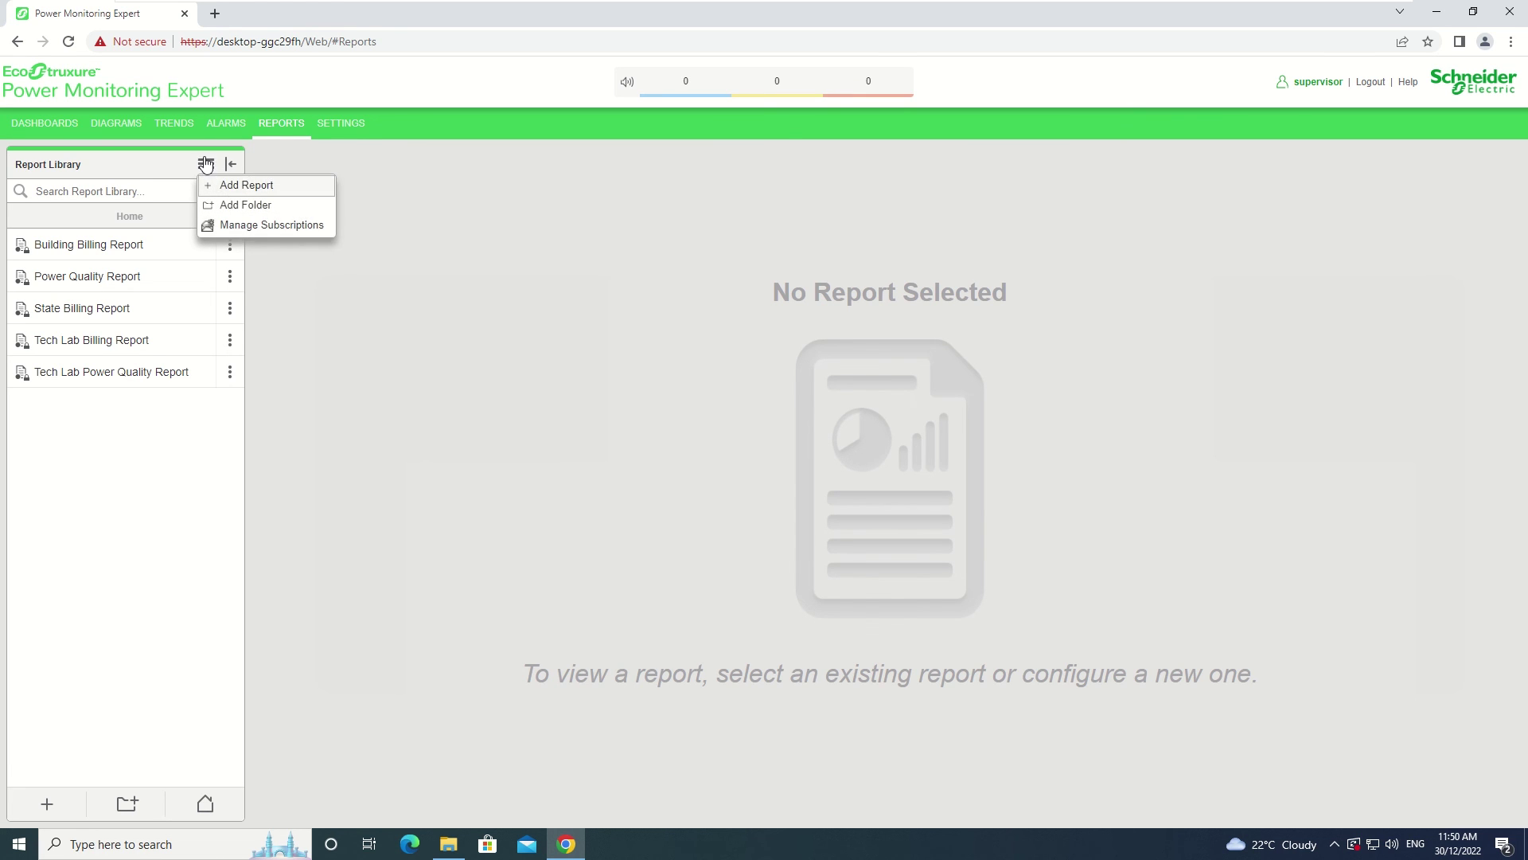
click(230, 226)
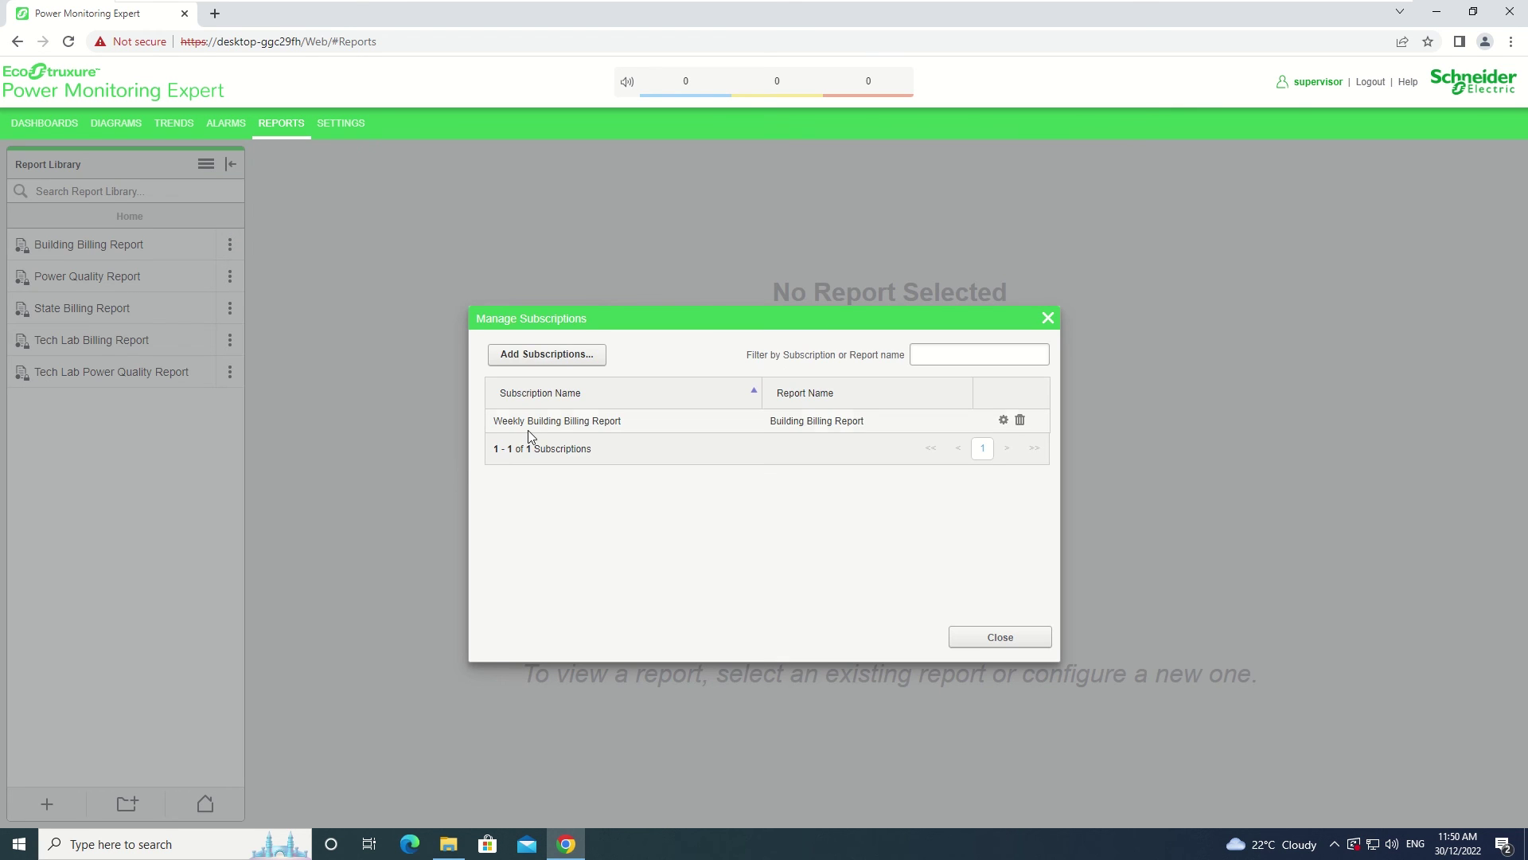